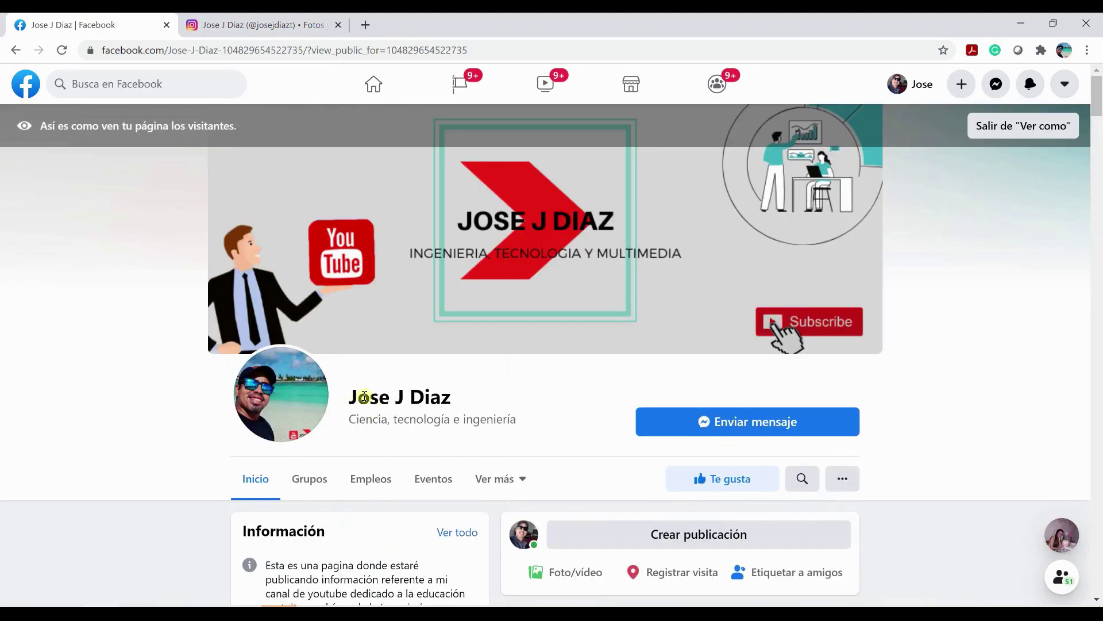
Step: Scroll the Facebook feed down to the AutoCAD ductwork video post, then switch to the Instagram tab
scroll(495, 414, down, 5)
scroll(495, 417, down, 5)
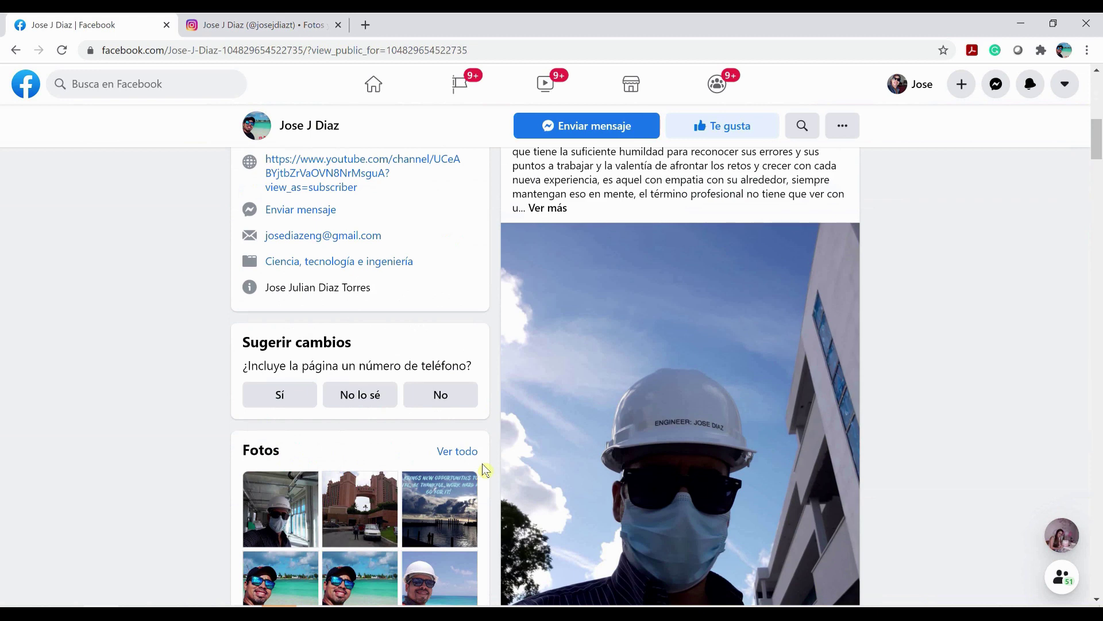
scroll(485, 468, down, 10)
scroll(586, 431, down, 5)
scroll(586, 412, down, 3)
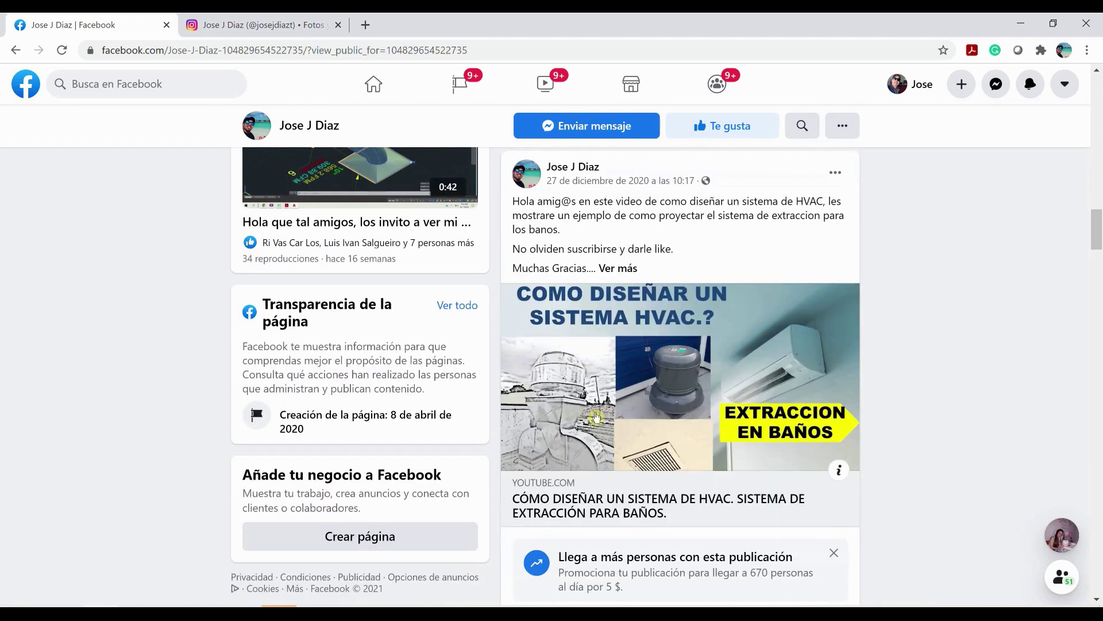
scroll(598, 409, down, 3)
scroll(609, 405, down, 3)
scroll(619, 403, down, 6)
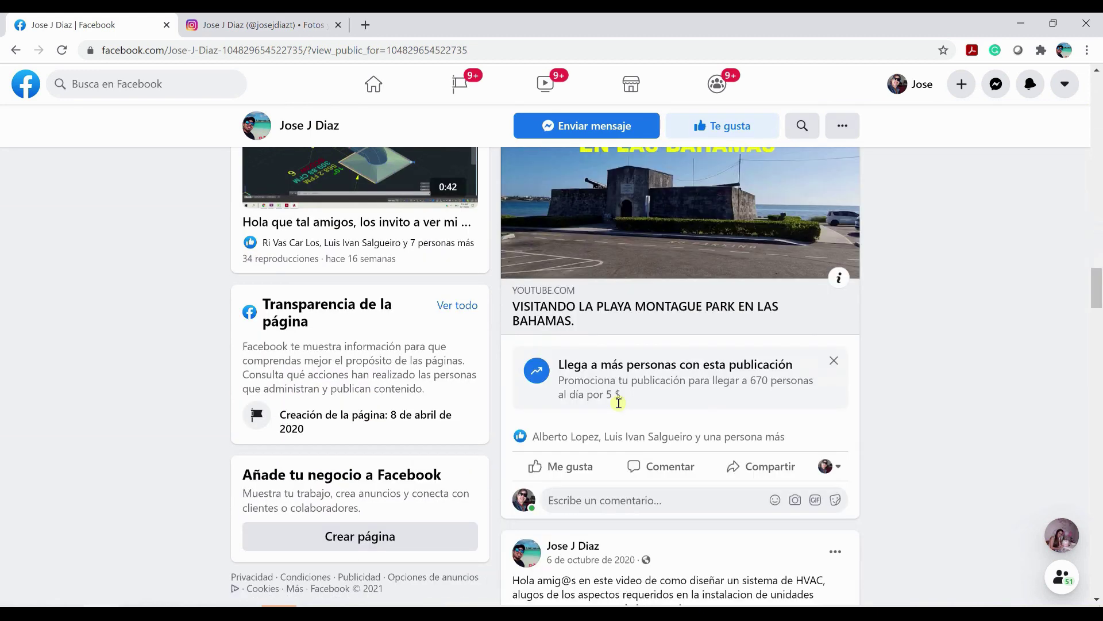
scroll(620, 403, down, 5)
scroll(620, 403, down, 5)
scroll(621, 403, down, 5)
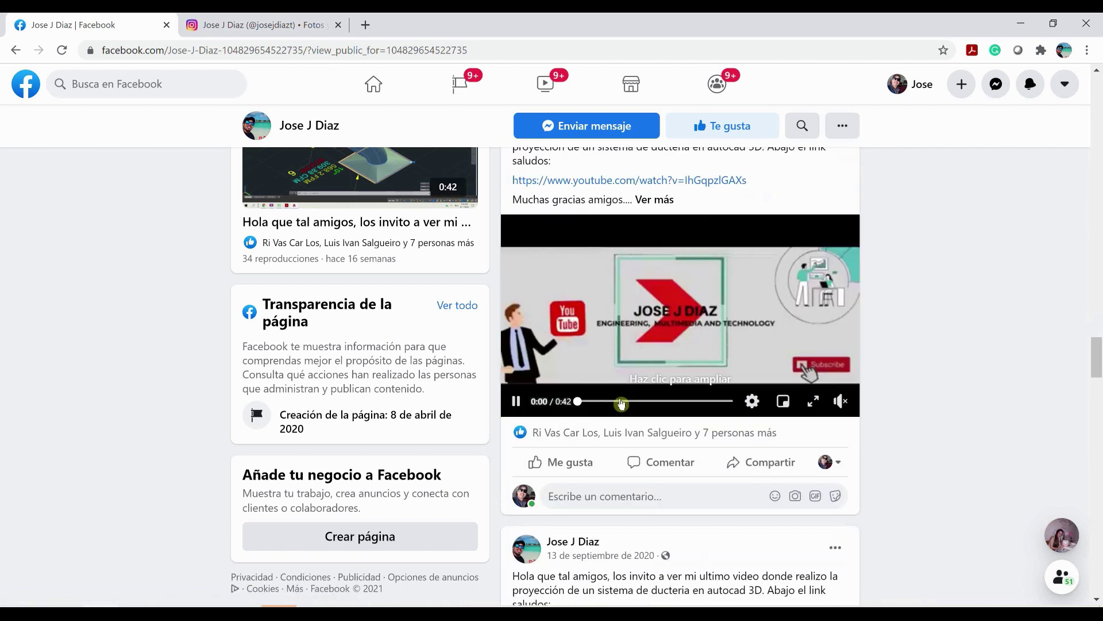
key(ctrl+Tab)
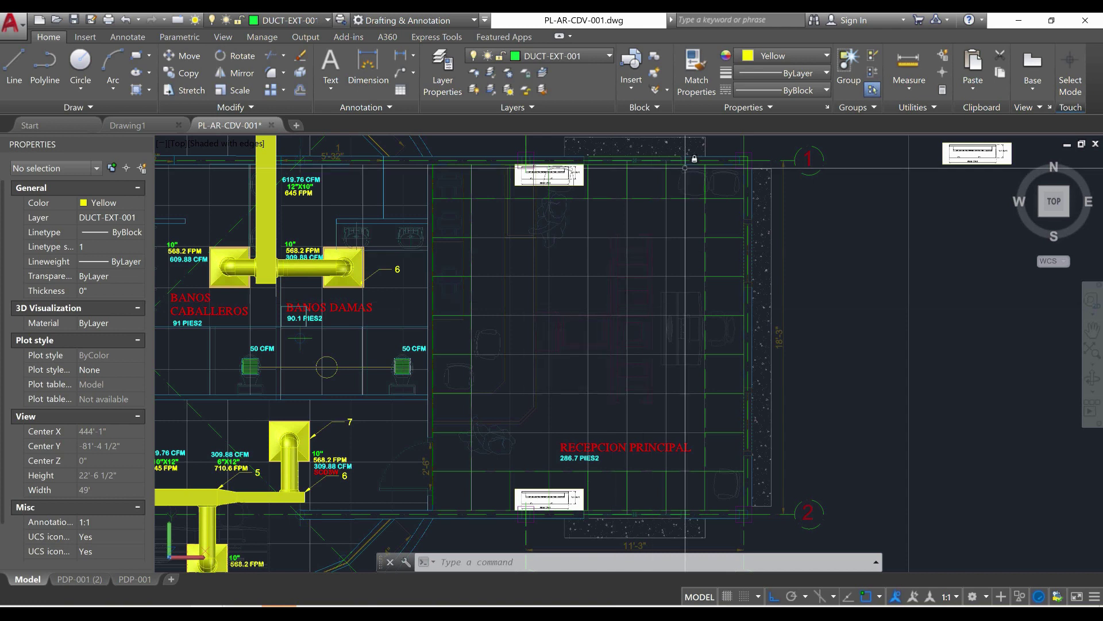
Step: Read the Recepcion Principal area (41281.5 sq in) in Properties, then switch to the calculation slides
click(607, 163)
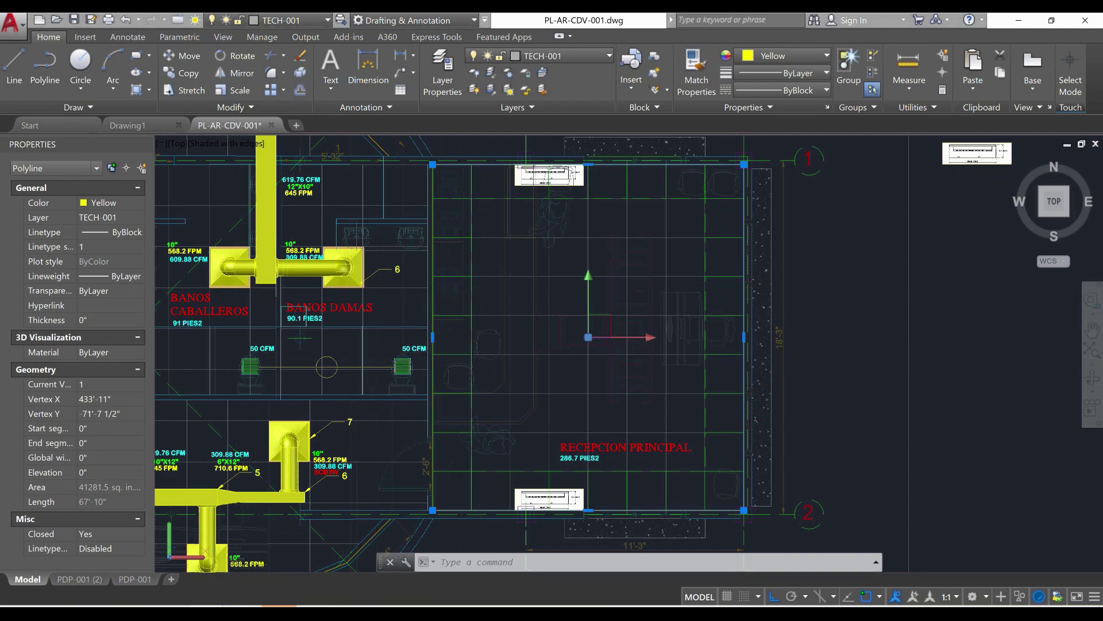
key(alt+Tab)
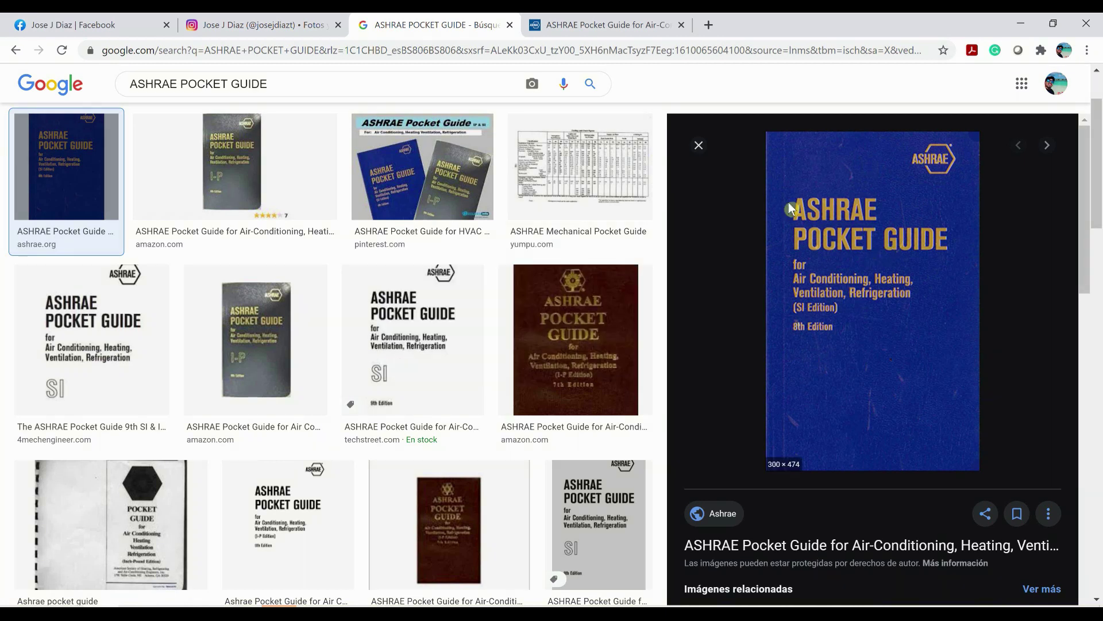
Step: Return to the ASHRAE Pocket Guide 8th Ed. bookstore page and review its SI and I-P editions
click(603, 25)
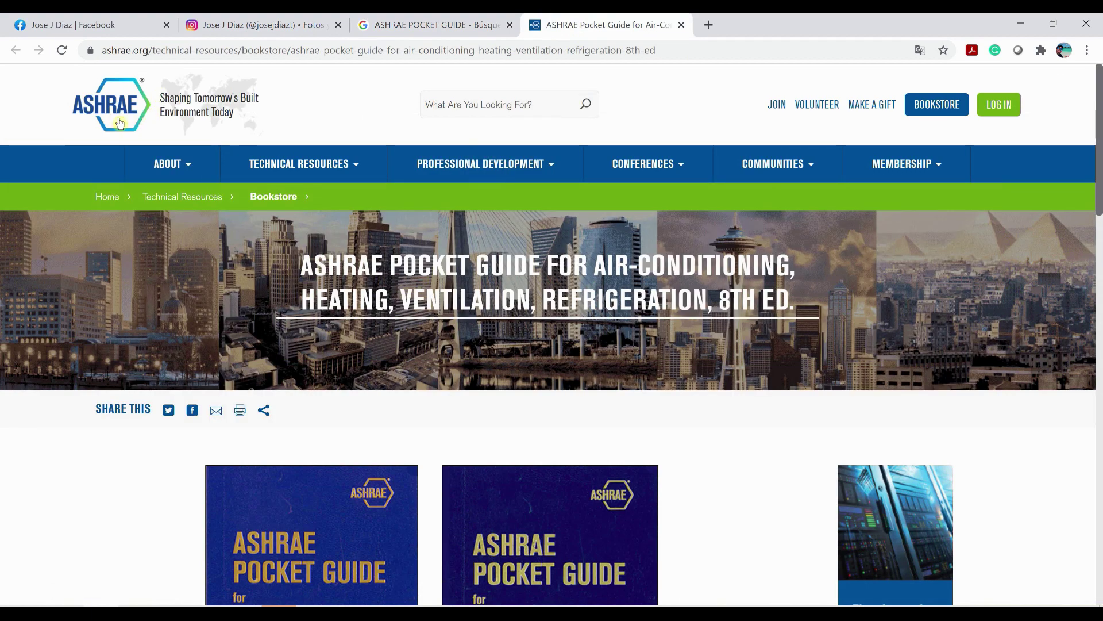
scroll(115, 288, down, 2)
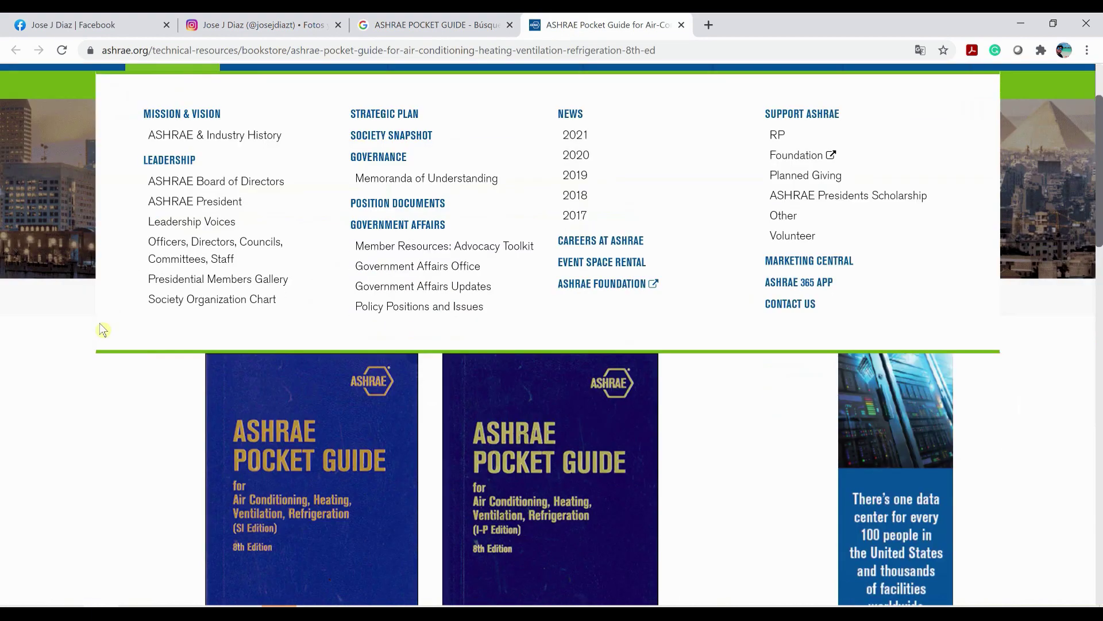
scroll(98, 344, down, 4)
scroll(115, 408, down, 4)
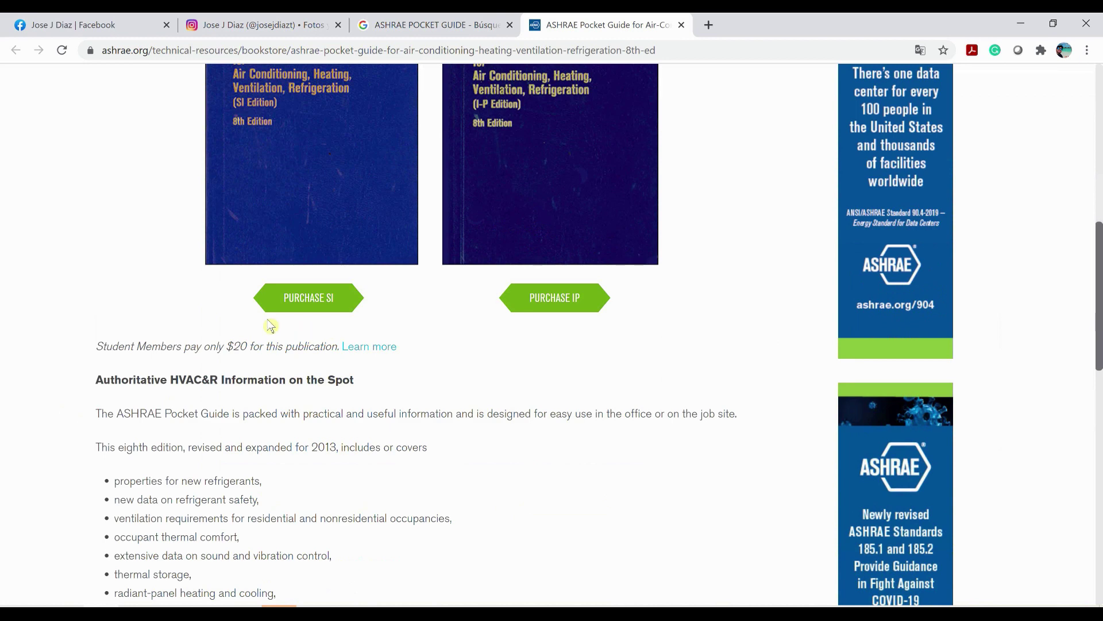
scroll(449, 377, up, 3)
scroll(448, 377, up, 2)
scroll(449, 377, down, 4)
scroll(448, 374, up, 1)
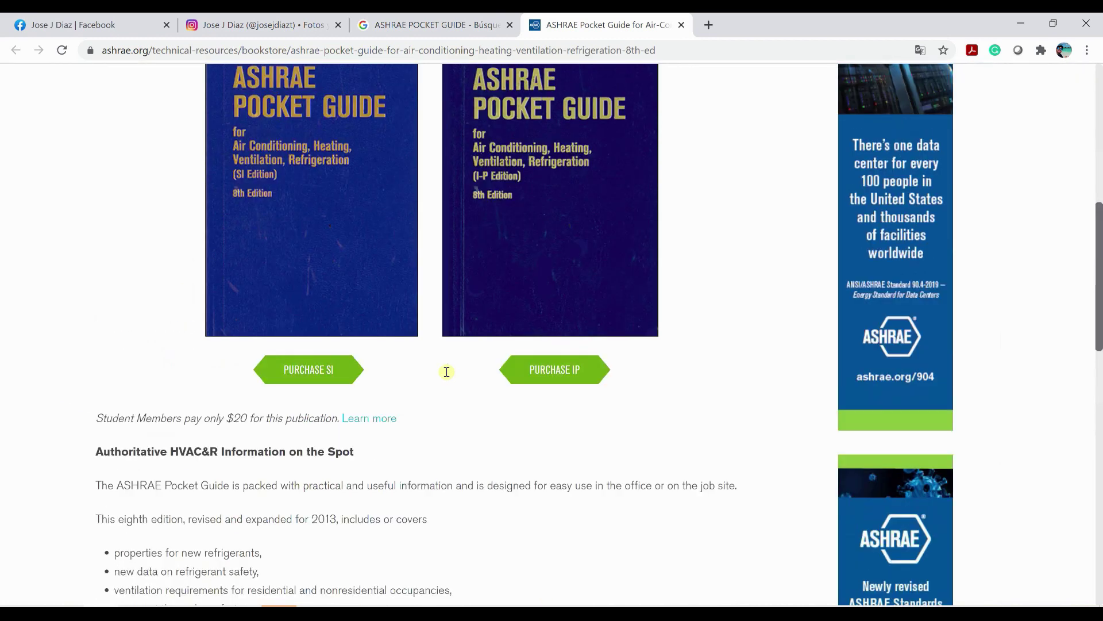
scroll(446, 372, down, 8)
scroll(448, 374, down, 3)
scroll(448, 375, up, 6)
scroll(449, 377, up, 7)
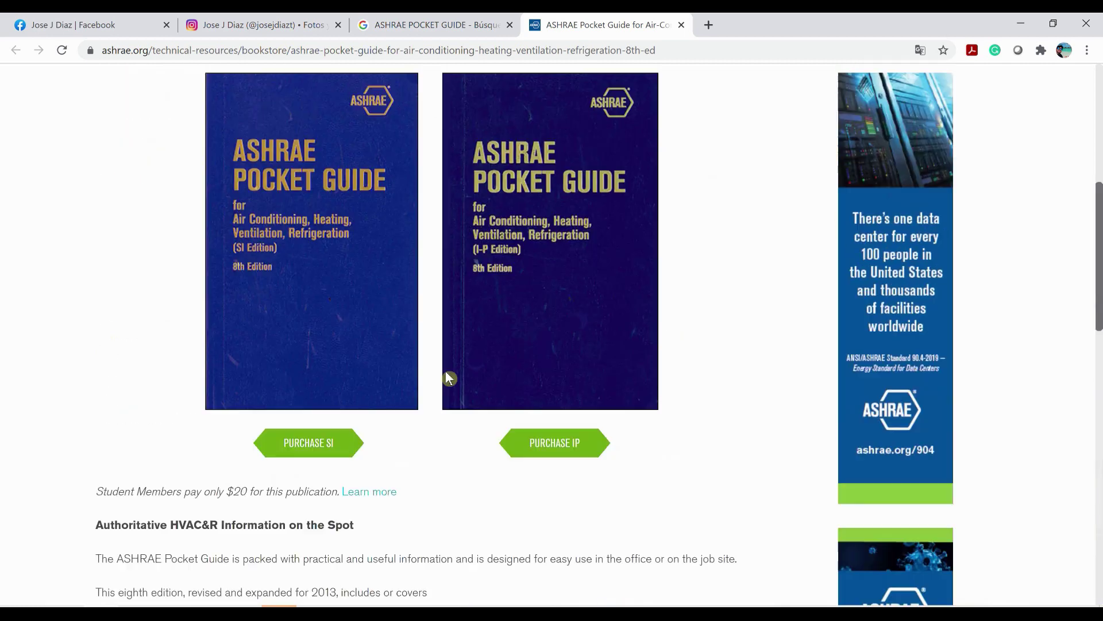
scroll(448, 378, up, 4)
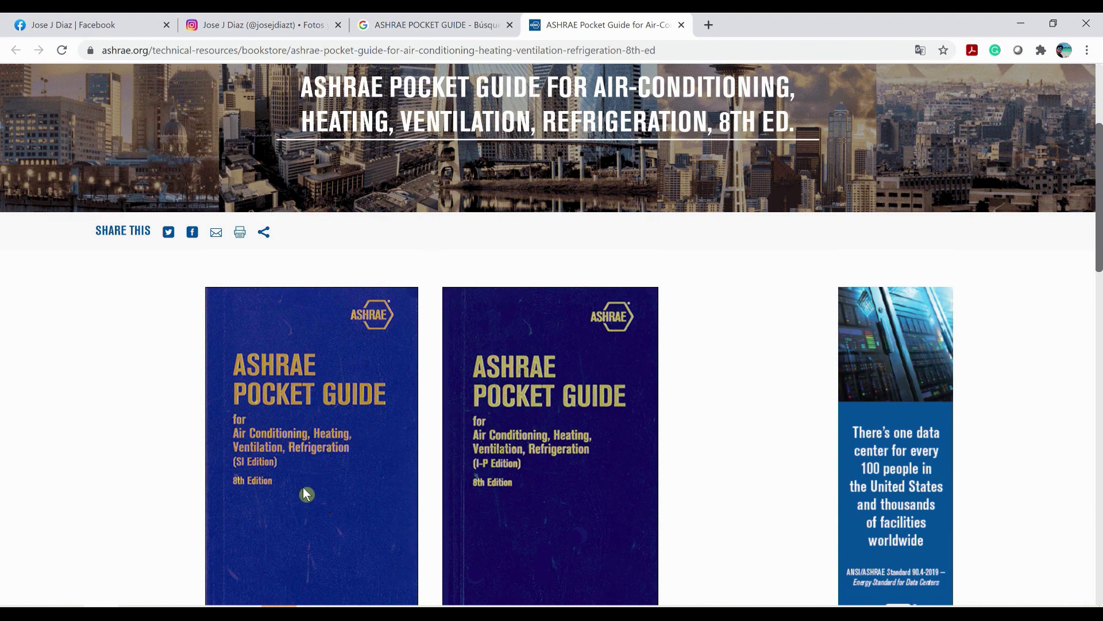
Step: Consult the Cooling Load Check Figures PDF's refrigeration factors, then return to the tonnage slides
key(alt+Tab)
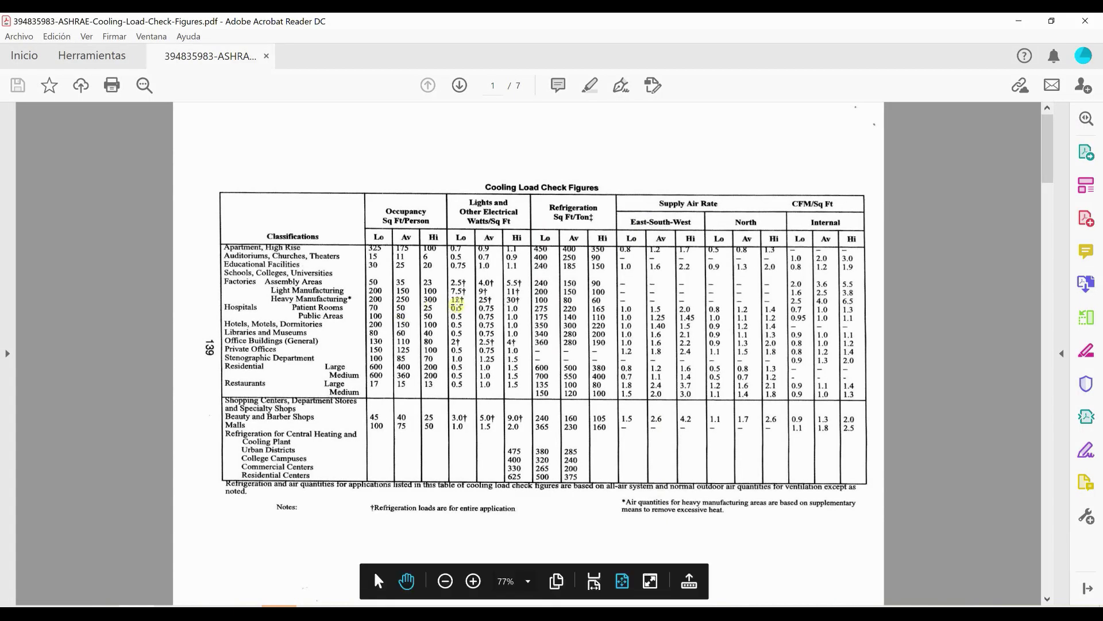
scroll(457, 305, up, 5)
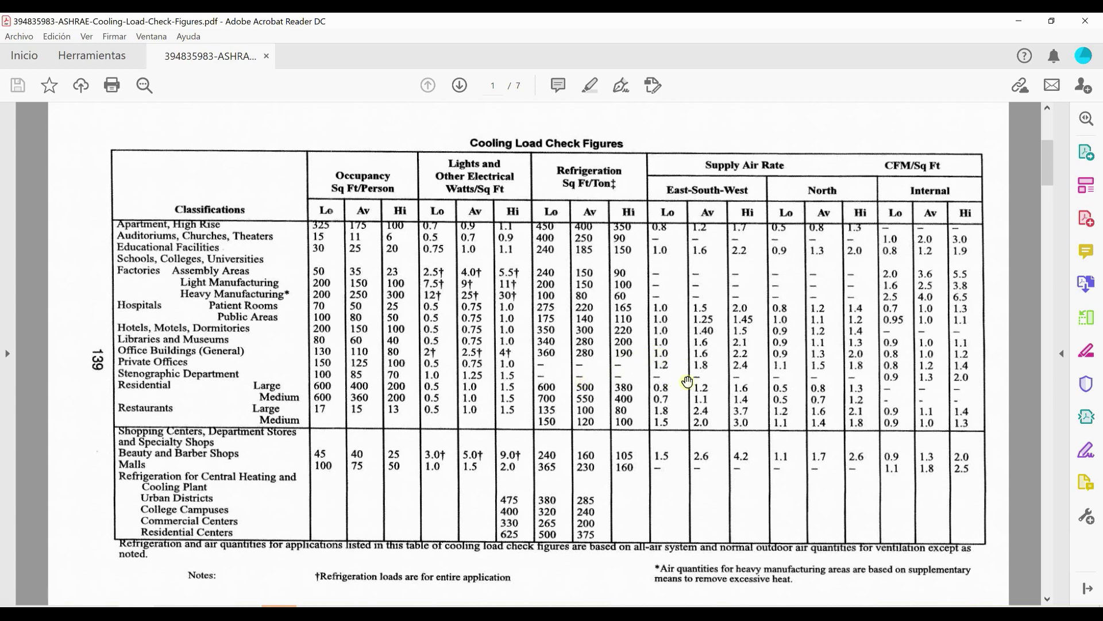
key(alt+Tab)
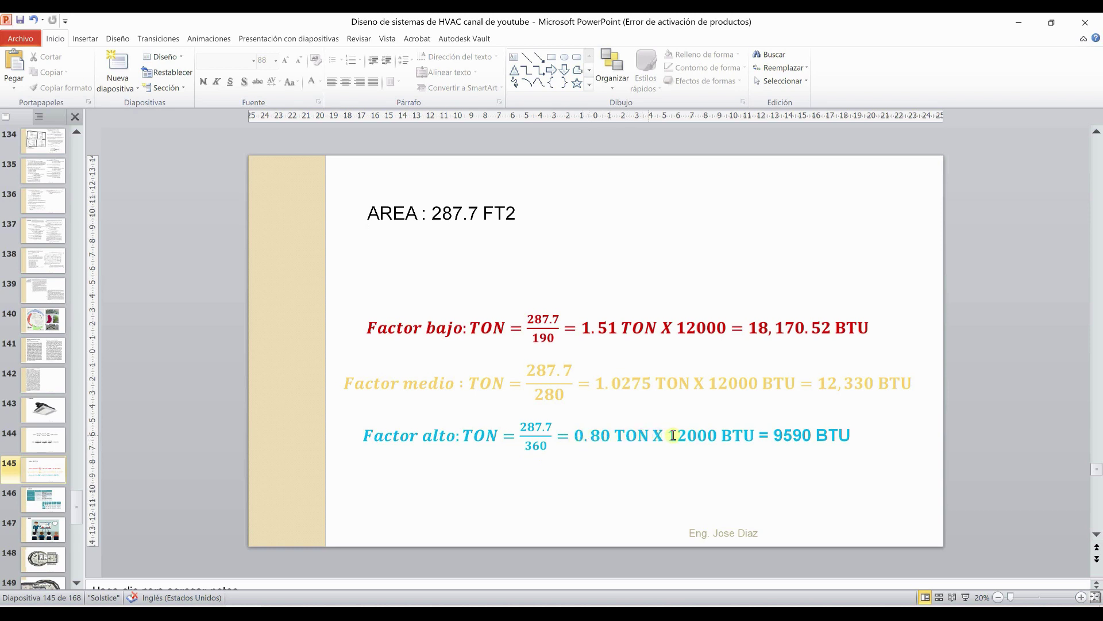
Step: Add a thousands comma to the high-factor result on slide 145 so it reads 9,590 BTU
click(785, 438)
text(,)
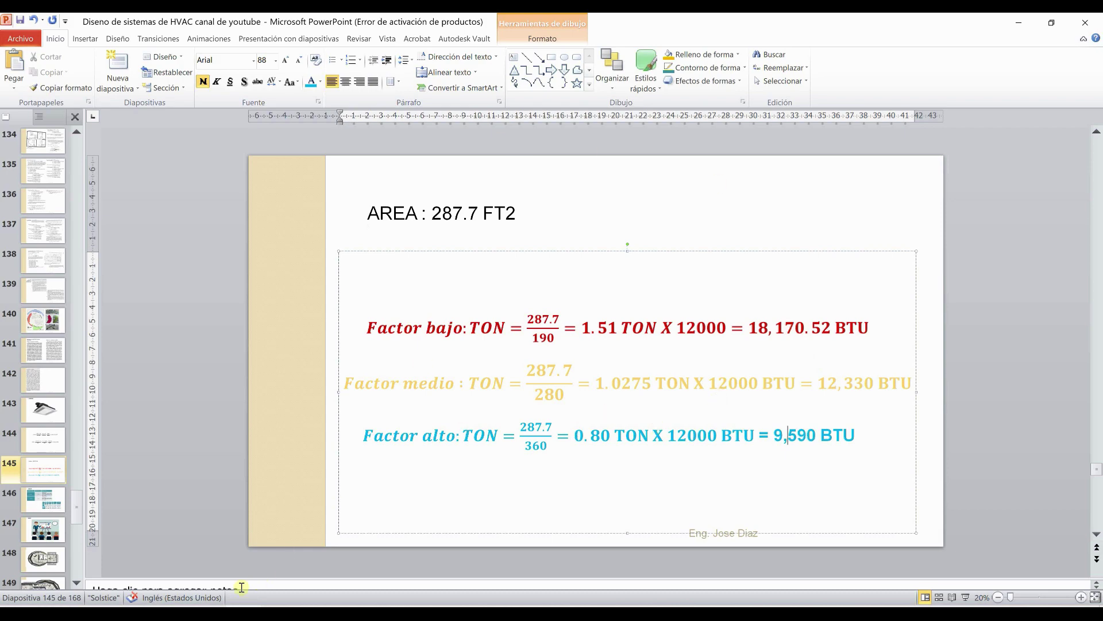
Step: Switch back to the Cooling Load Check Figures PDF
key(alt+Tab)
key(alt+Tab)
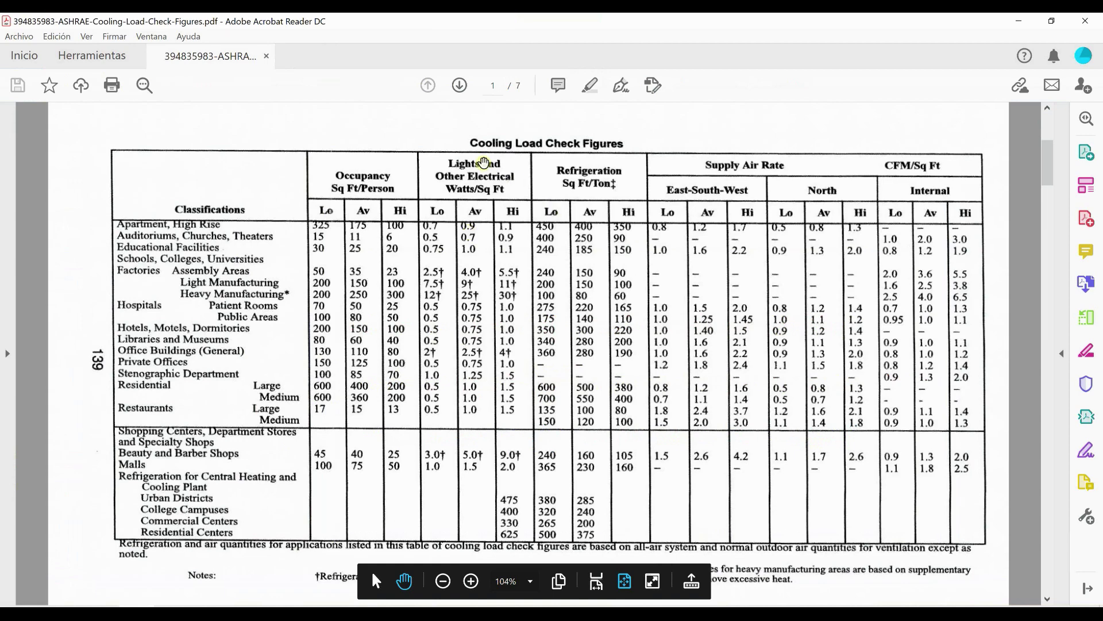
scroll(594, 263, down, 1)
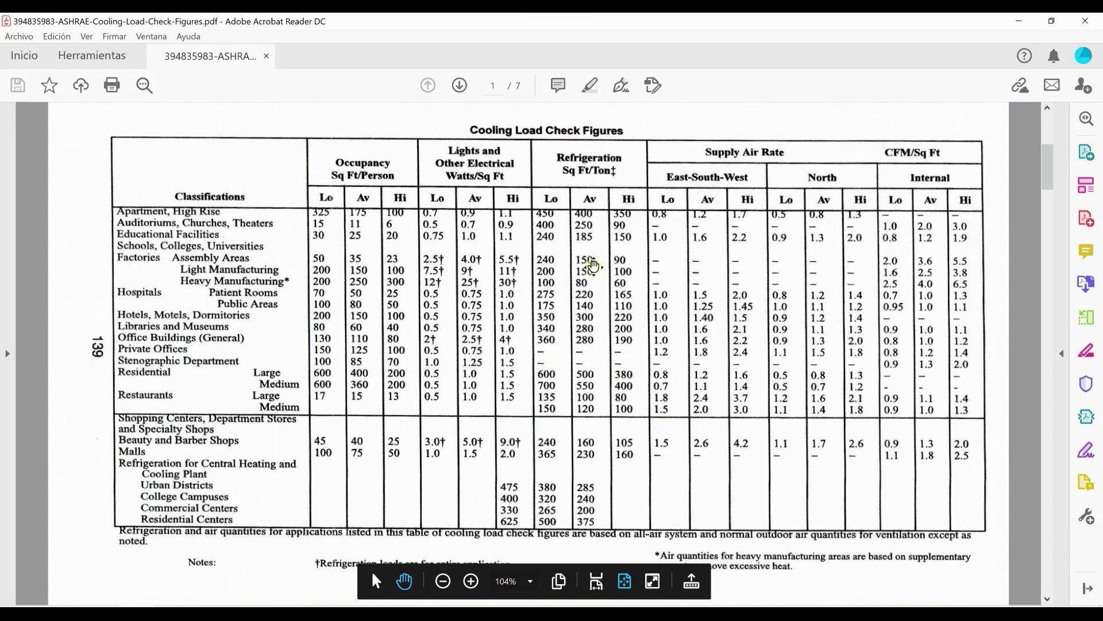
scroll(594, 266, down, 2)
scroll(594, 266, up, 1)
scroll(591, 242, up, 2)
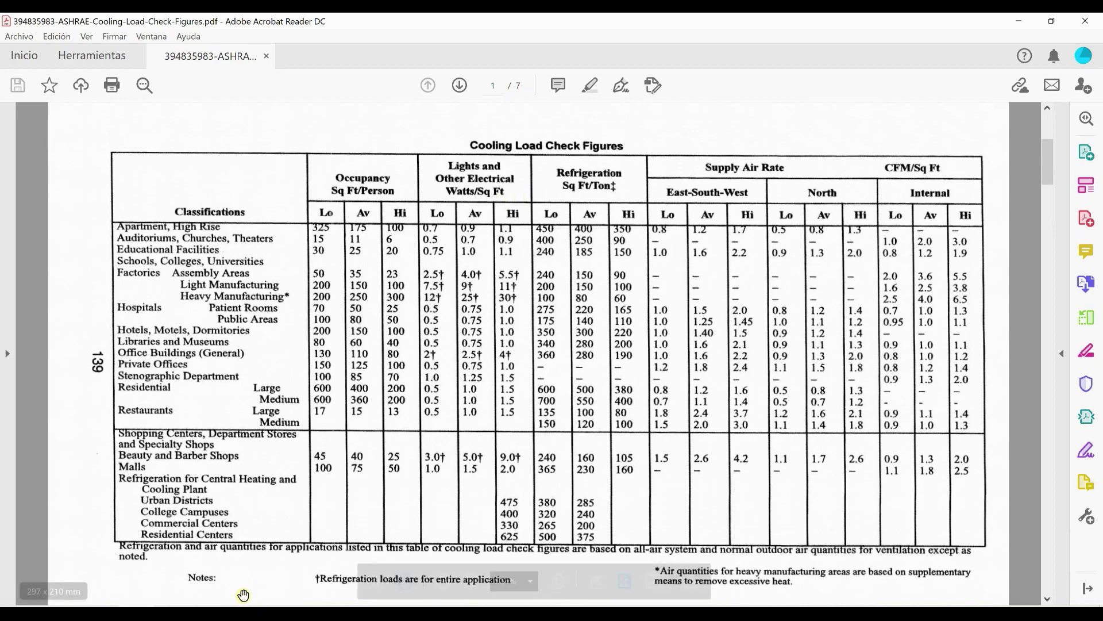
click(371, 572)
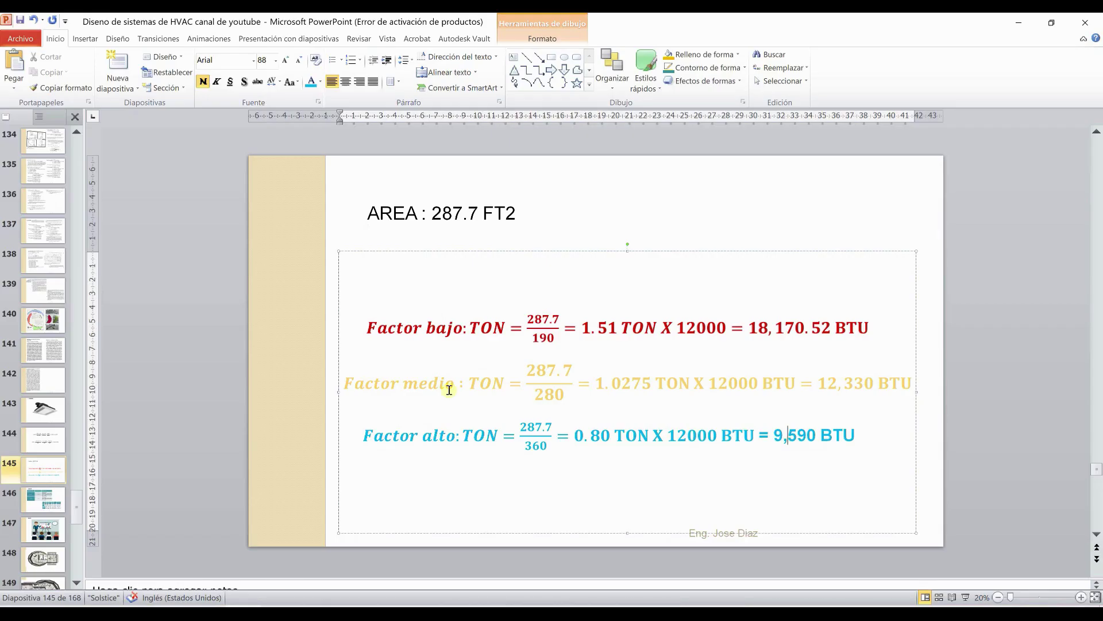
Step: Deselect the text box to view slide 145's tonnage results, including 0.80 TON giving 9,590 BTU
click(673, 233)
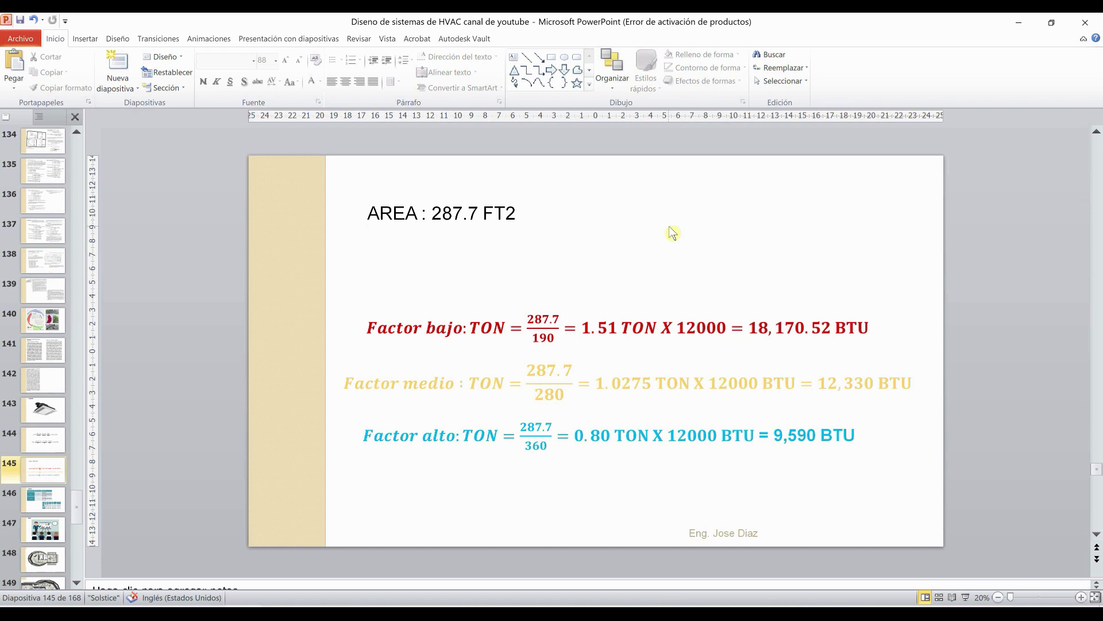